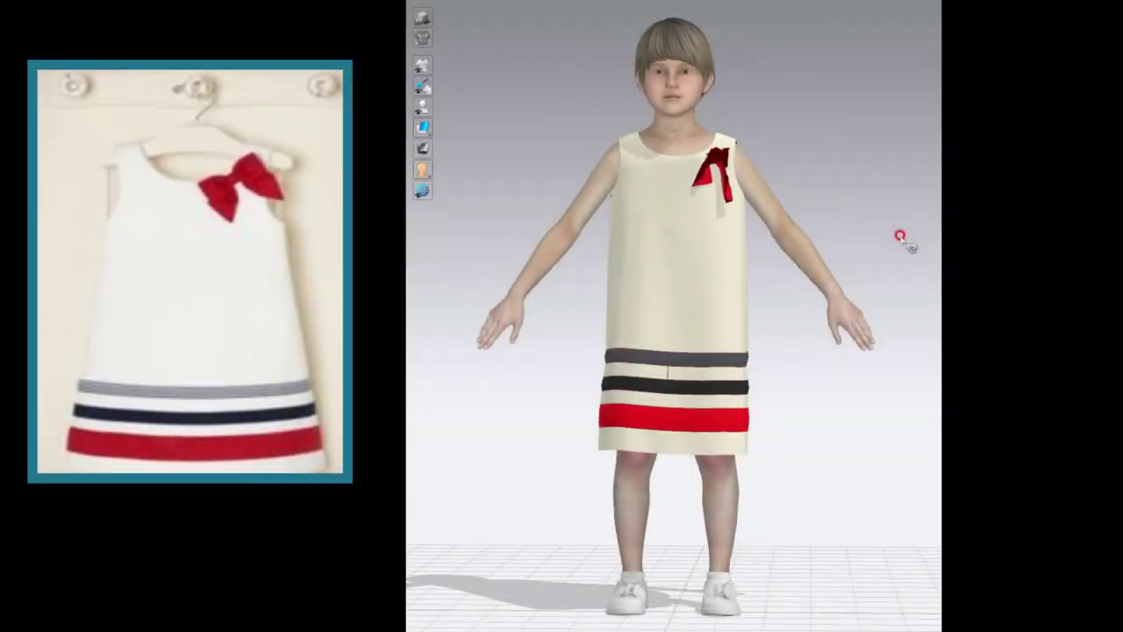
Show the dress as a mesh and pull the left hem outward so the skirt flares wider
mouse_move(899, 236)
right_down()
mouse_move(785, 233)
mouse_move(852, 253)
mouse_move(742, 243)
mouse_move(798, 268)
mouse_move(737, 266)
mouse_move(715, 327)
mouse_move(552, 322)
mouse_move(559, 351)
right_up()
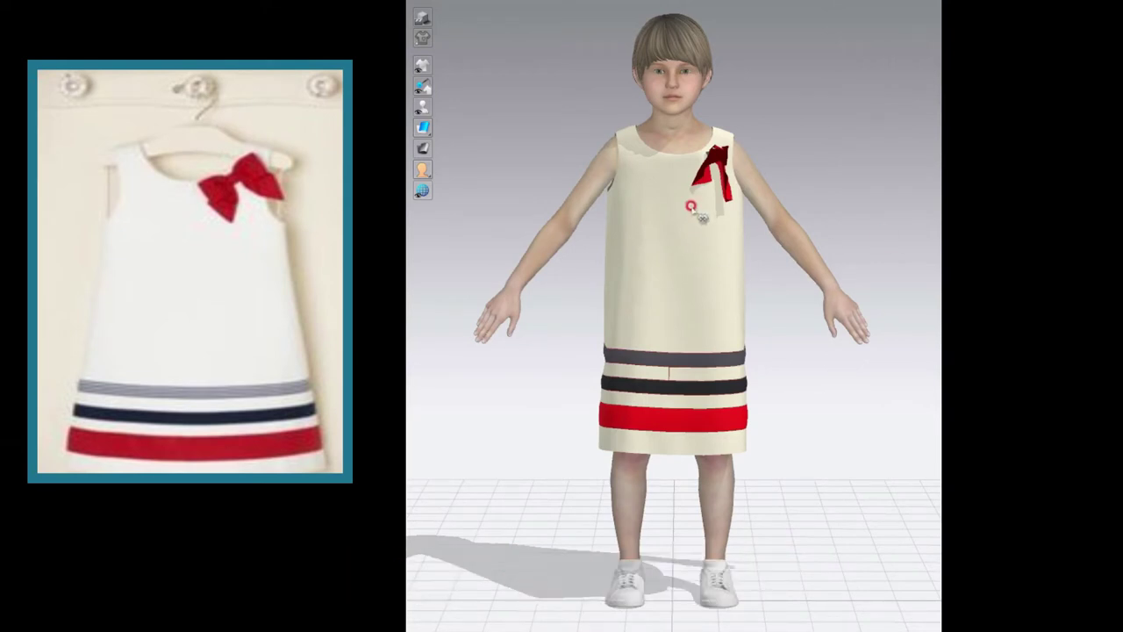
key(space)
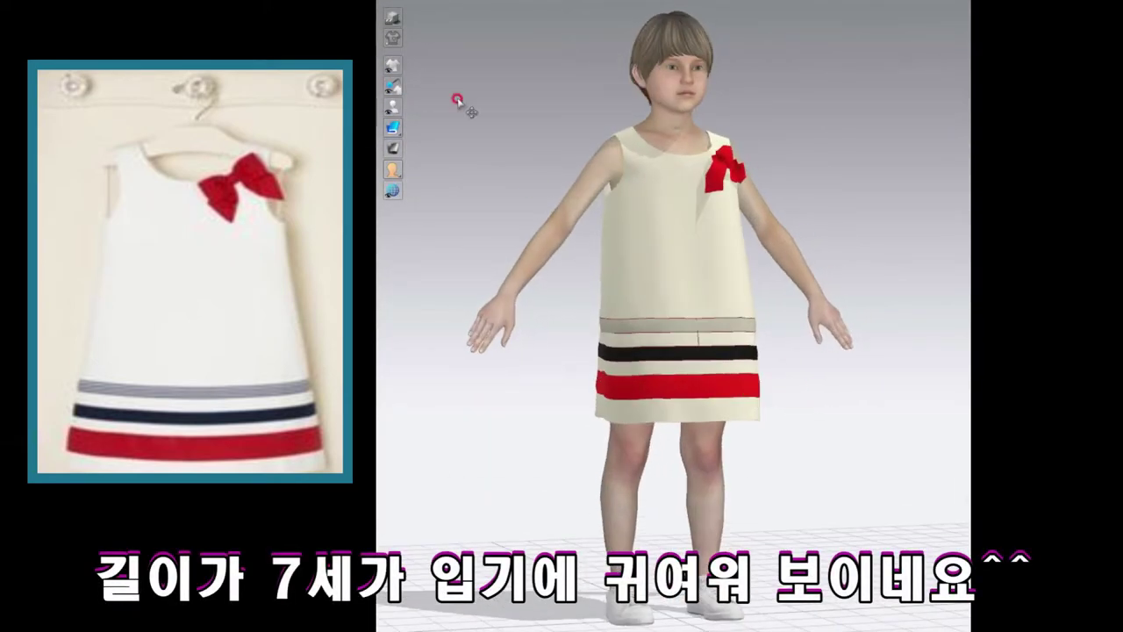
mouse_move(596, 408)
mouse_down()
mouse_move(461, 392)
mouse_move(489, 401)
mouse_up()
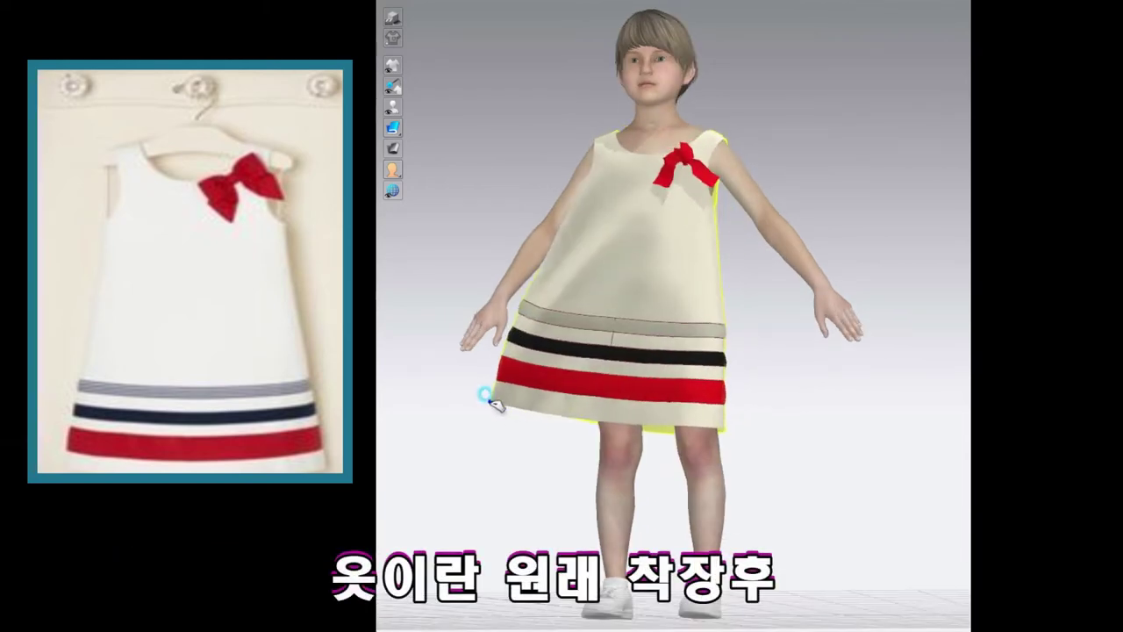
click(715, 230)
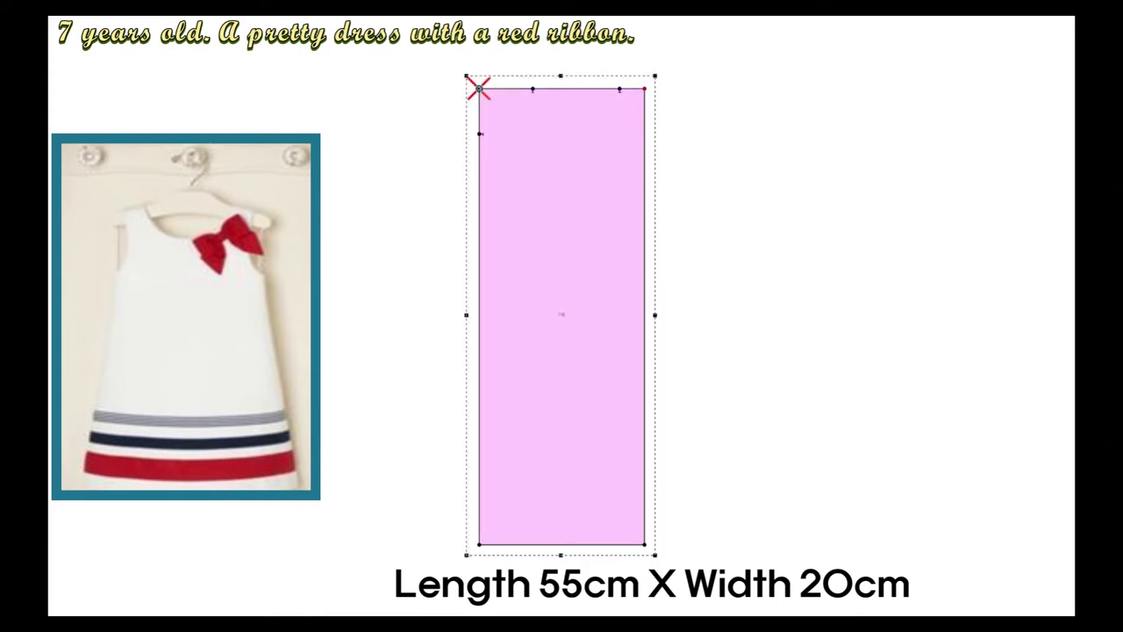
Draw a horizontal line across the 55 × 20 cm block at armhole depth
click(478, 228)
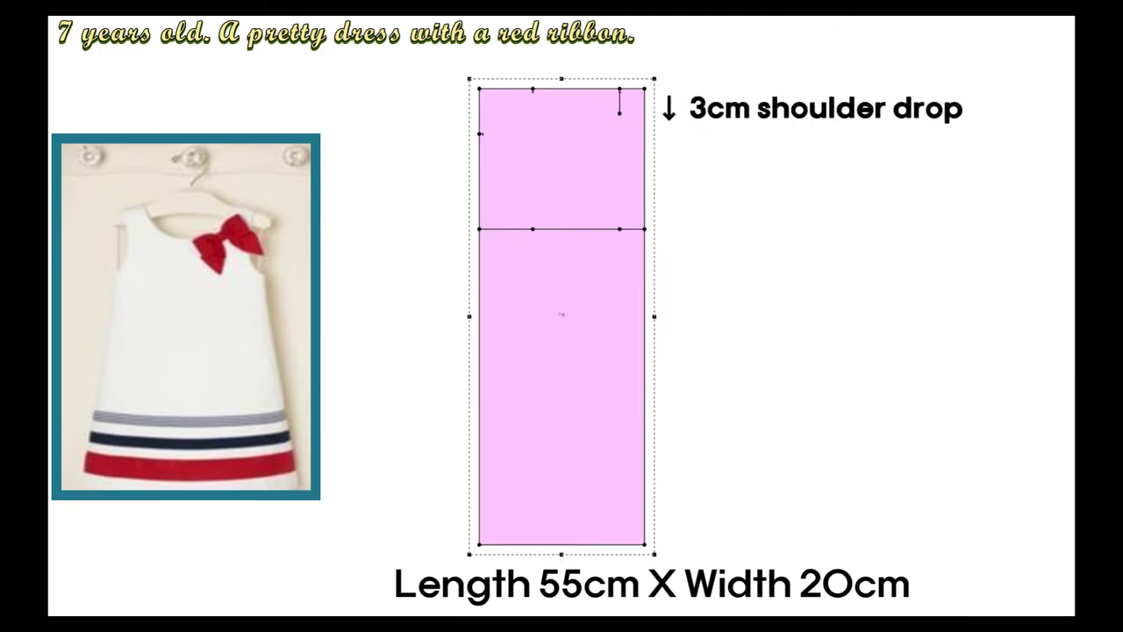
Run the armhole from the shoulder point, move the hem corner 12 cm out, and delete the leftover point
click(619, 113)
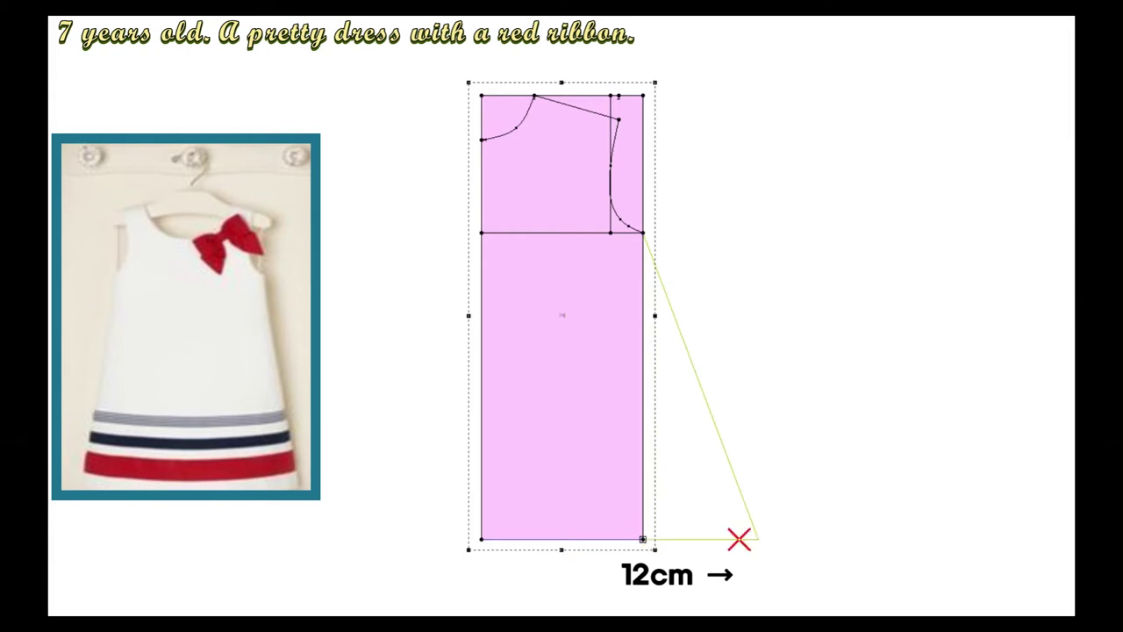
mouse_move(642, 537)
mouse_down()
mouse_move(739, 539)
mouse_move(733, 519)
mouse_up()
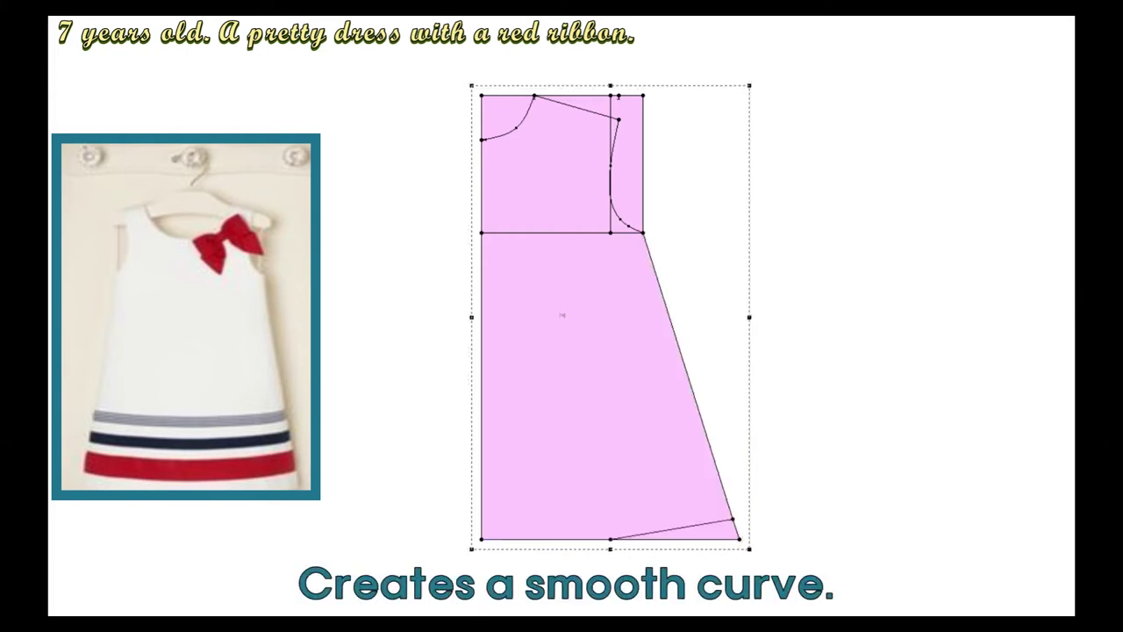
key(Delete)
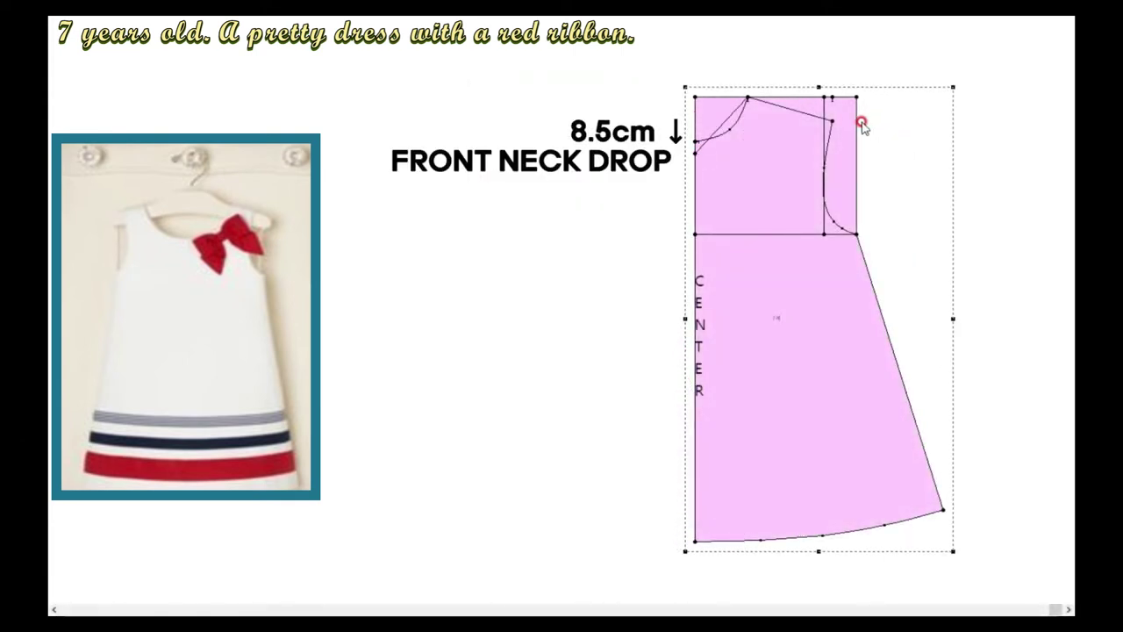
Draw an internal line from shoulder point to armhole corner and bend it into a curve
drag(849, 211, 856, 233)
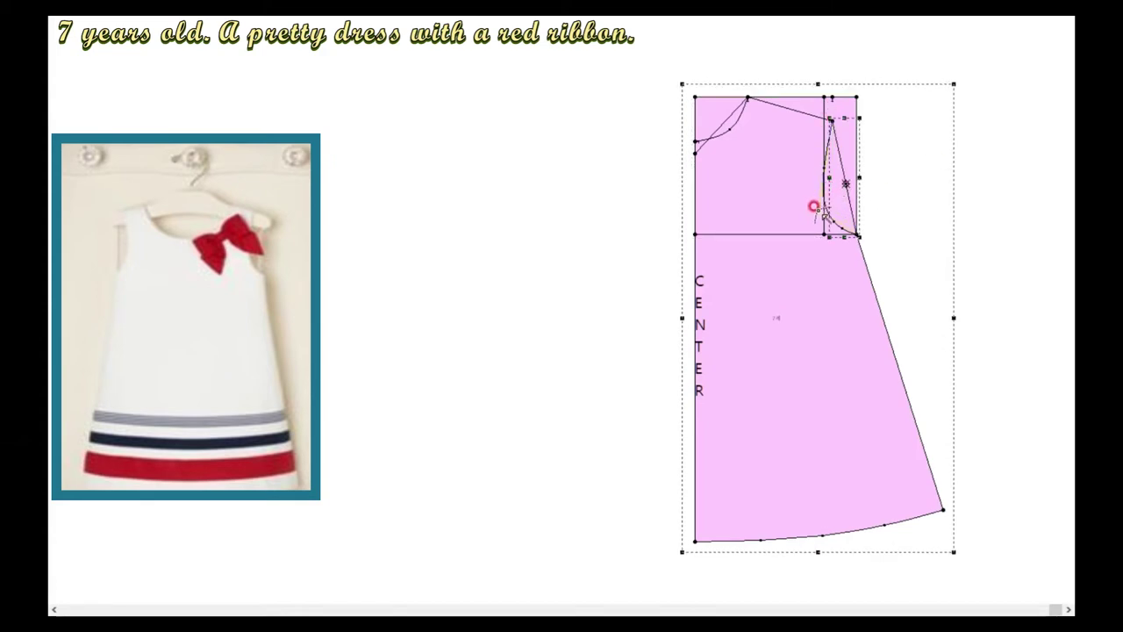
drag(813, 207, 817, 210)
click(838, 246)
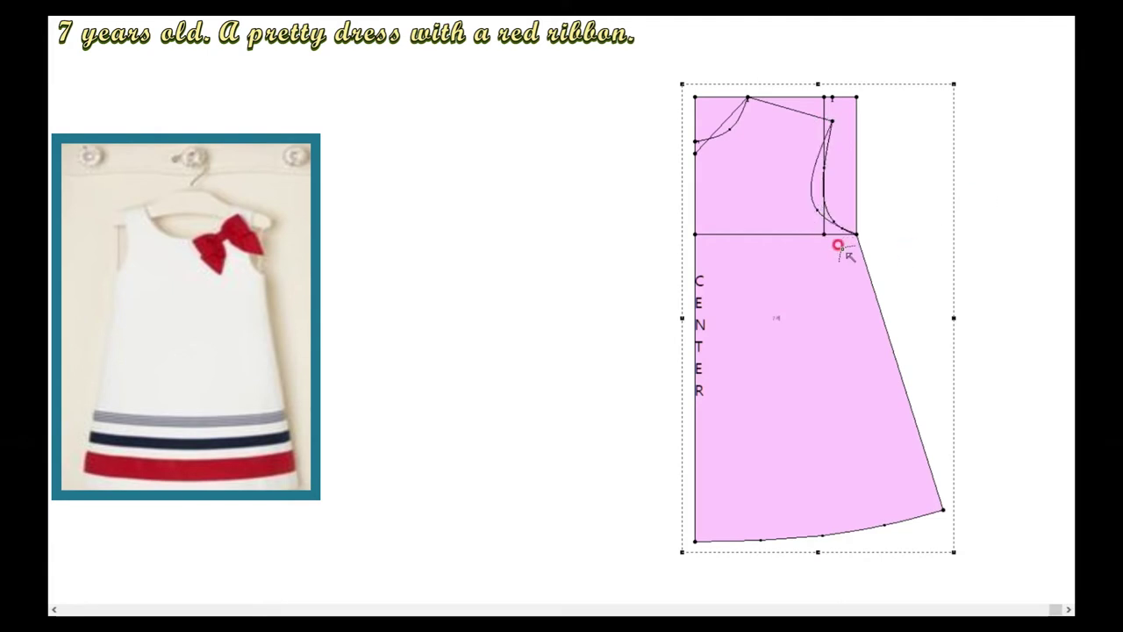
click(813, 206)
Zoom in and reshape the outer armhole curve into a smooth line
scroll(825, 232, up, 3)
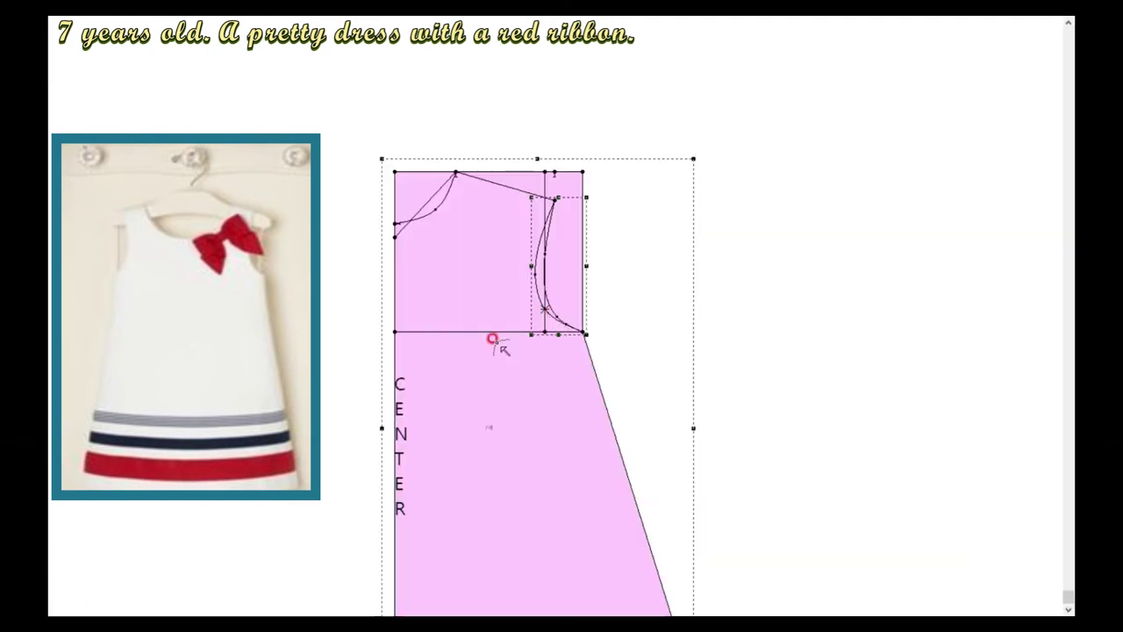
click(459, 251)
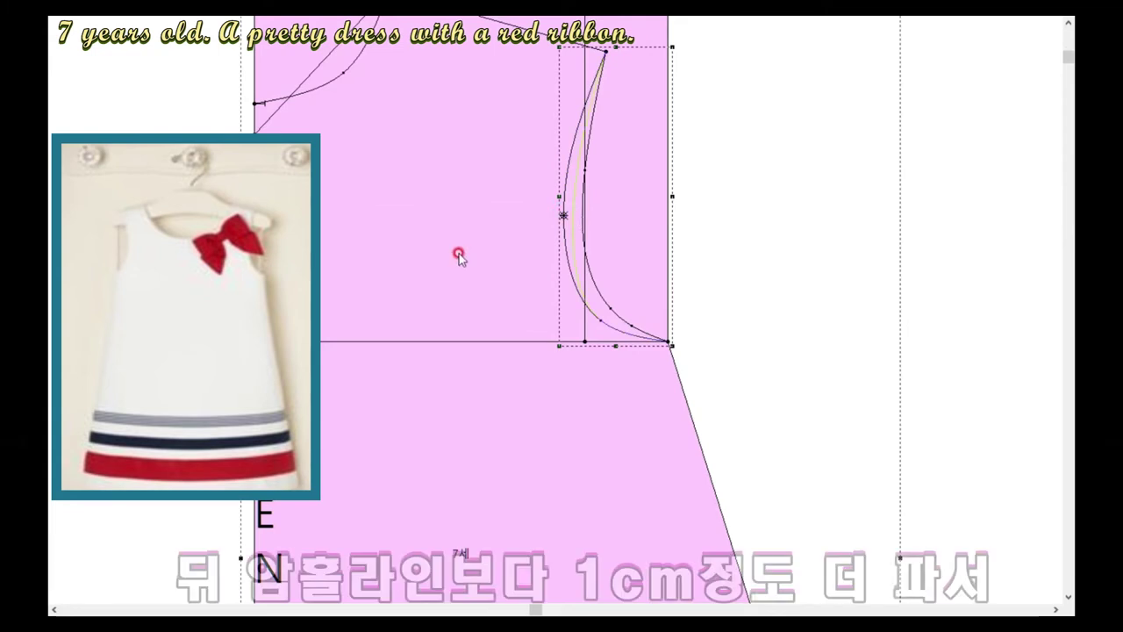
scroll(546, 313, up, 2)
scroll(668, 333, up, 1)
click(831, 416)
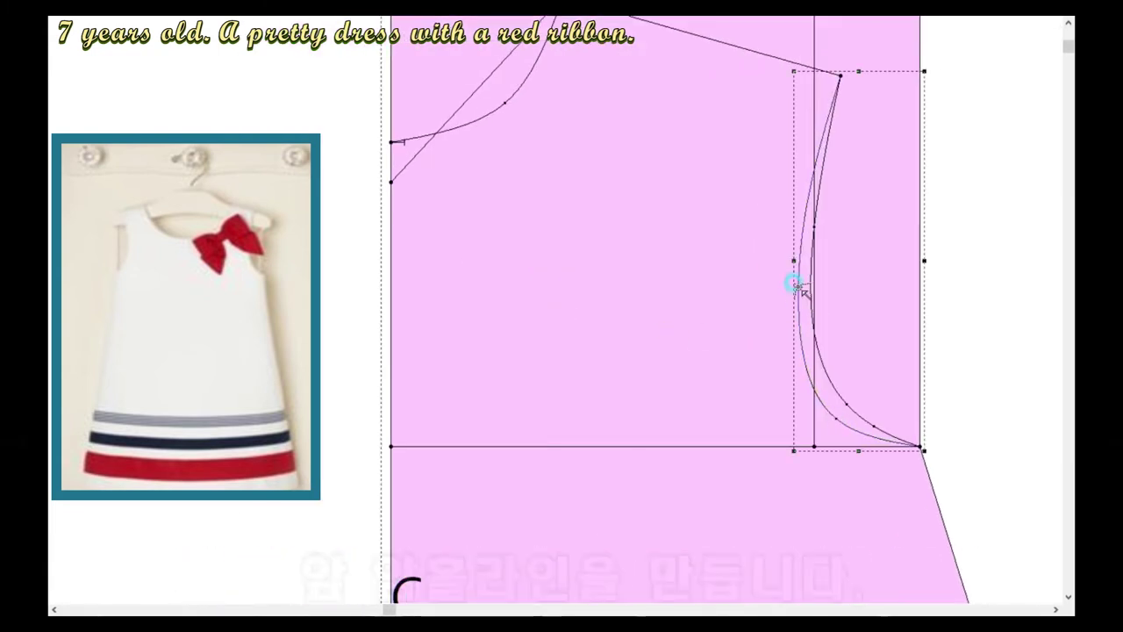
mouse_move(832, 416)
mouse_down()
mouse_move(791, 334)
mouse_move(792, 271)
mouse_up()
click(752, 296)
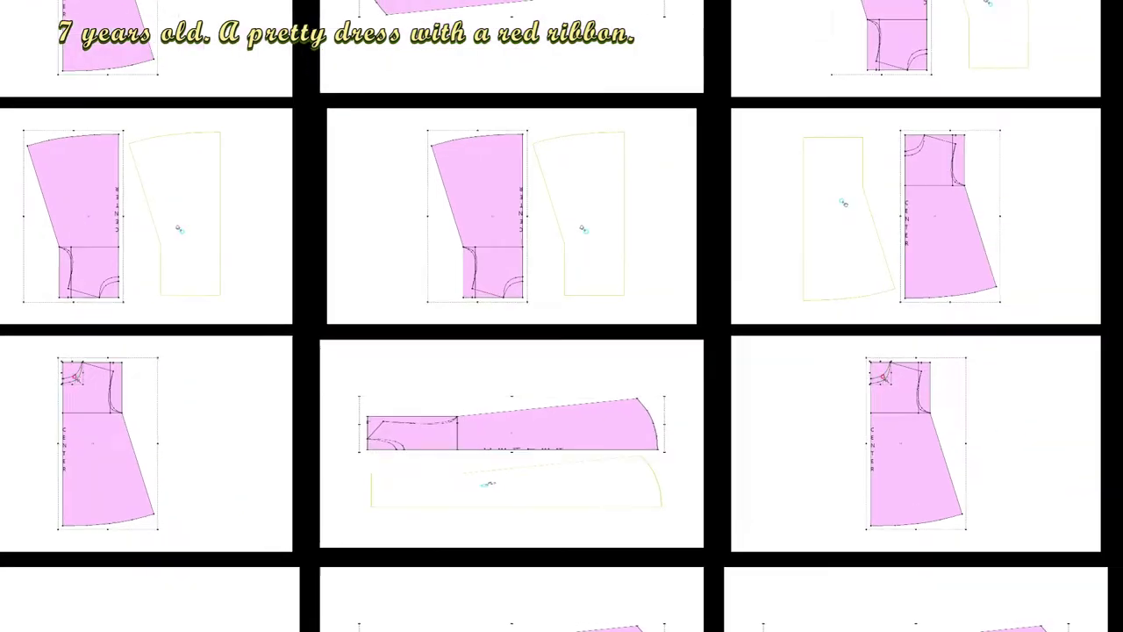
Select the block's centre-front line and skirt side line
right_click(241, 208)
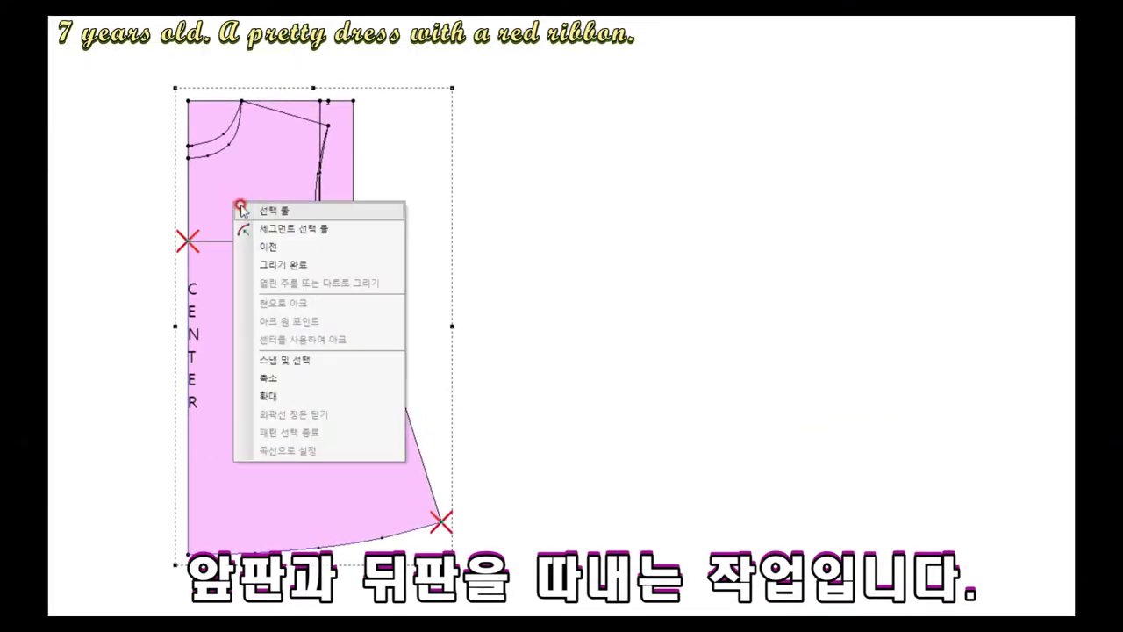
click(241, 208)
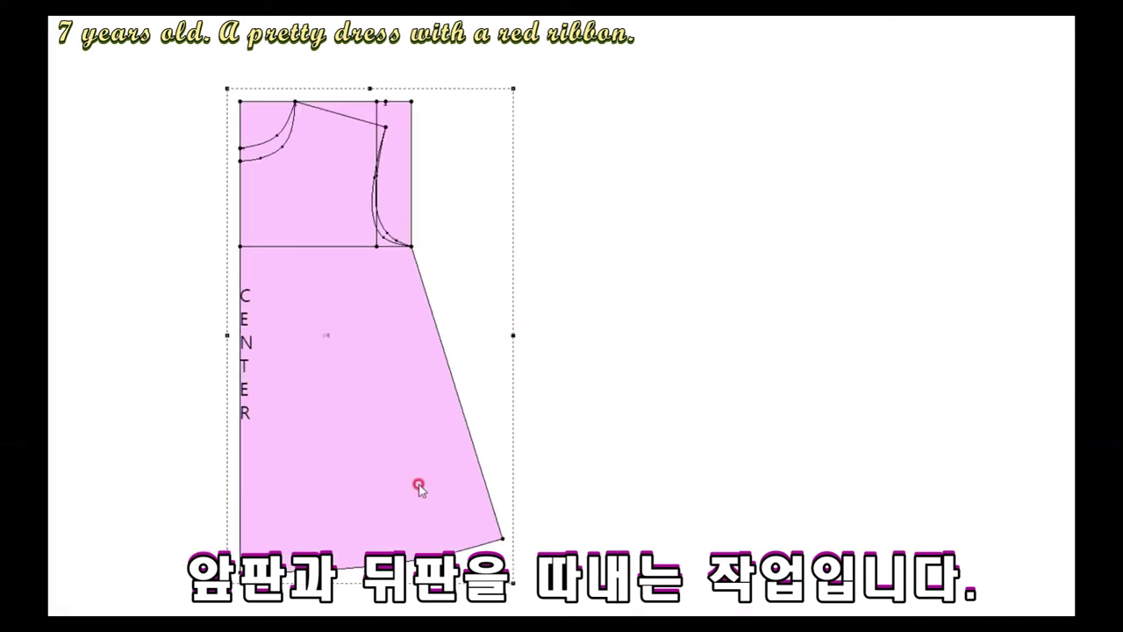
click(249, 207)
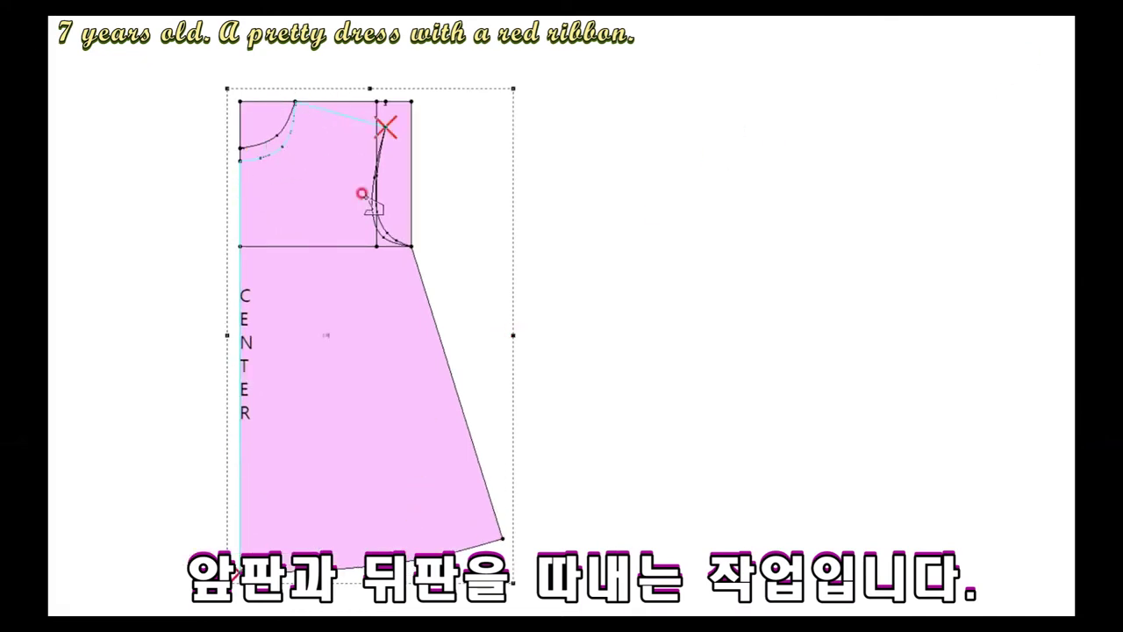
click(446, 389)
Place a copy of the dress block pattern to its right
click(501, 290)
right_click(584, 156)
ctrl+drag(351, 307, 615, 293)
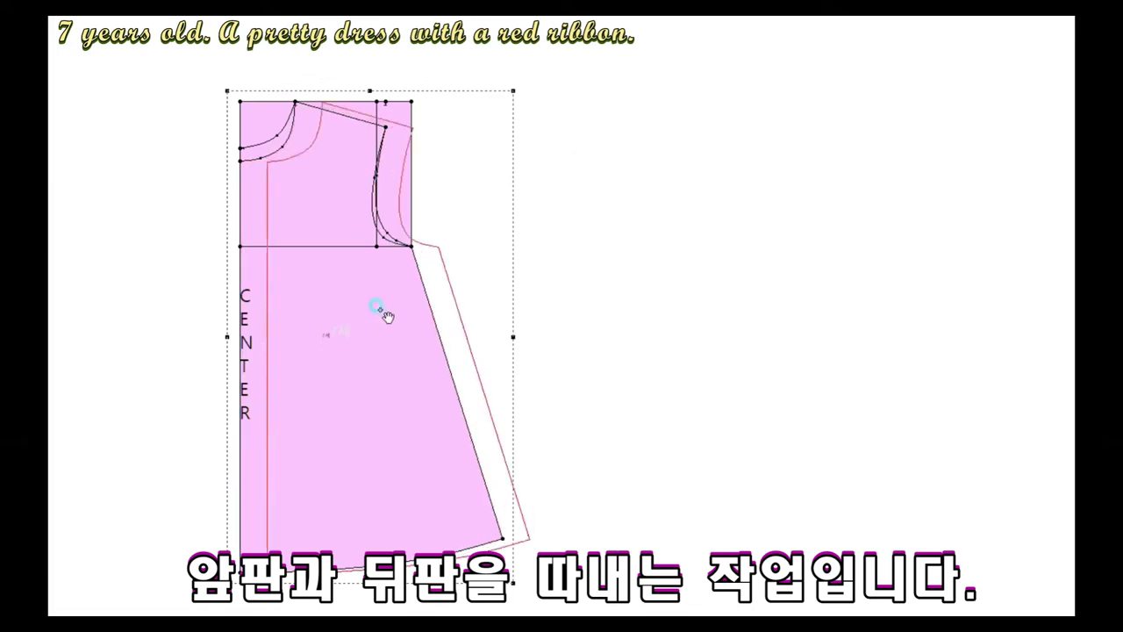
click(337, 412)
Trace the piece from the centre-front line round the outline to the underarm
click(239, 466)
click(238, 221)
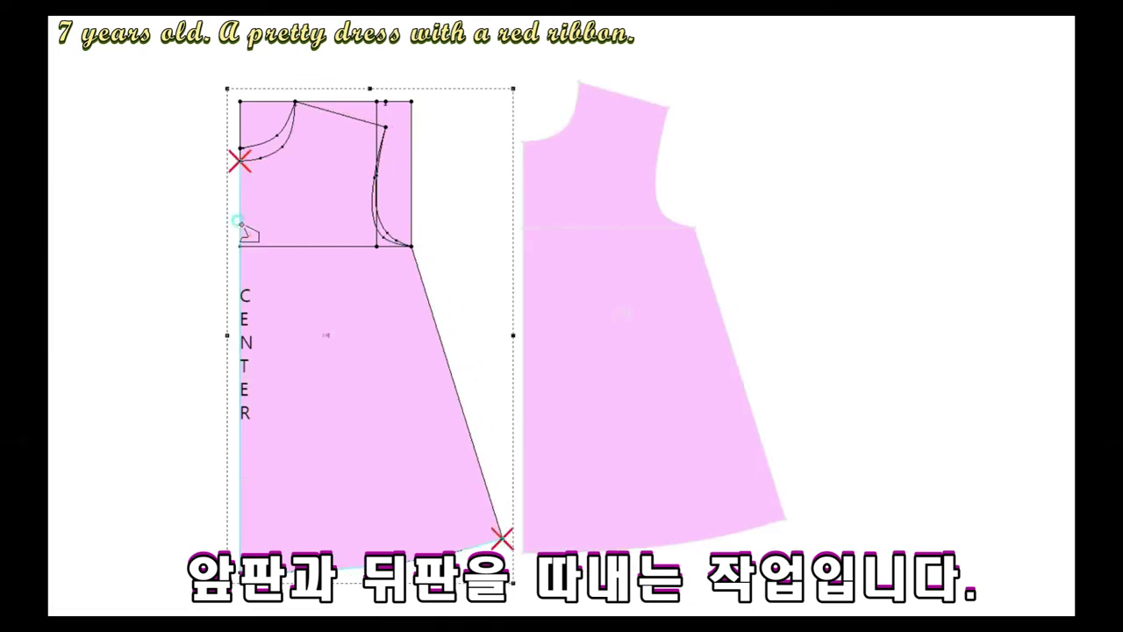
click(425, 279)
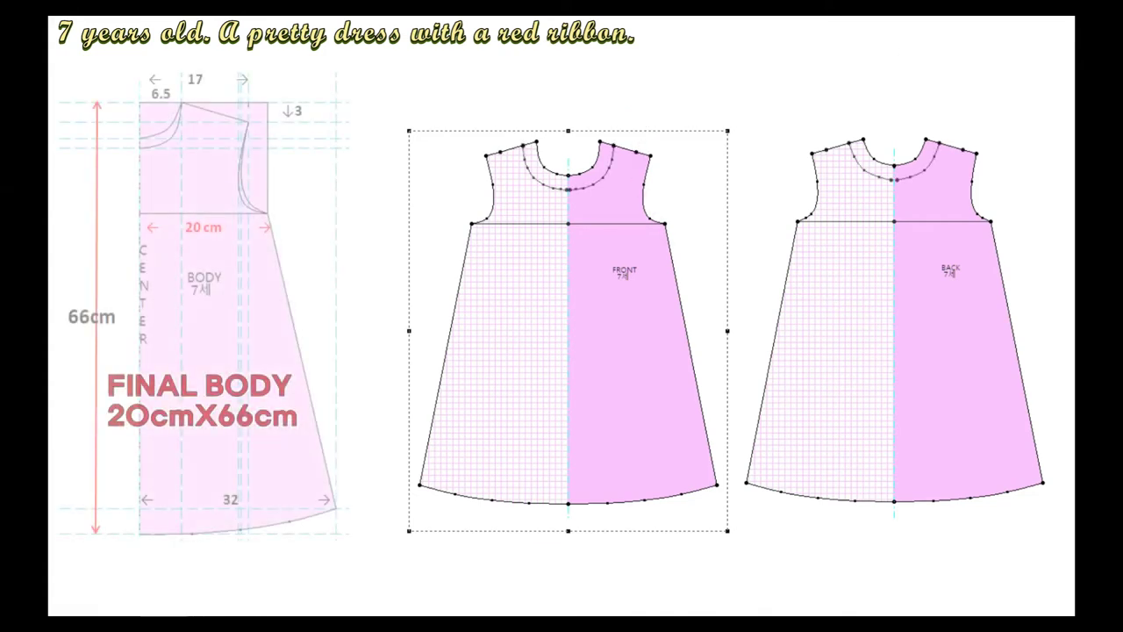
Finish the facing curve 3 cm inside the front neckline and apply it
click(913, 200)
click(574, 293)
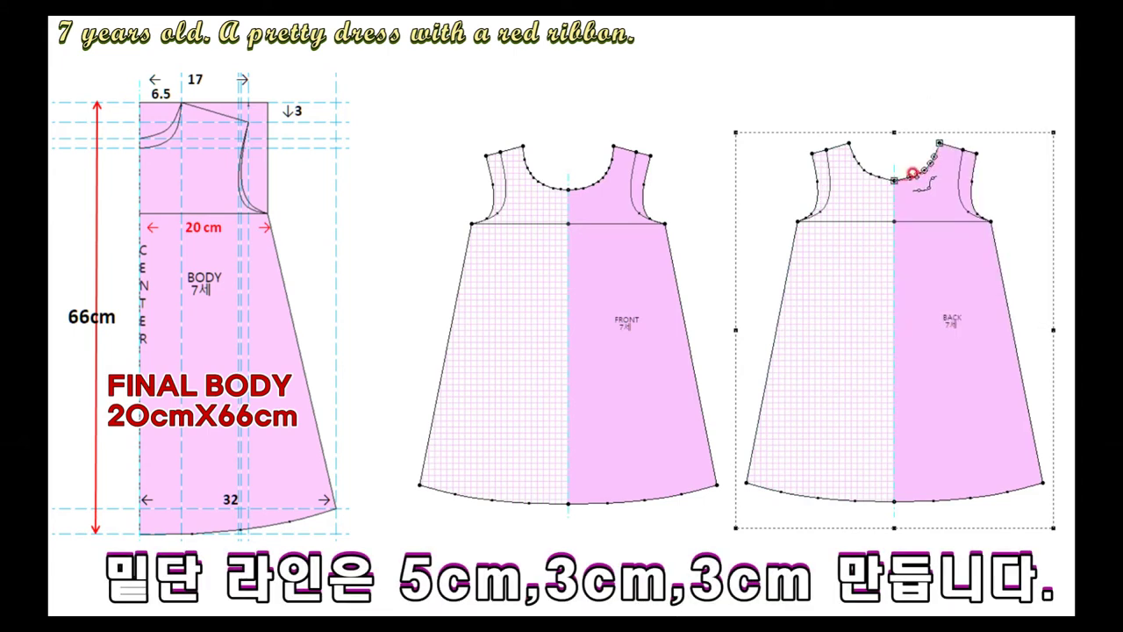
Draw the back neckline facing curve and move both cut facing pieces above their dresses
drag(913, 173, 919, 191)
click(916, 61)
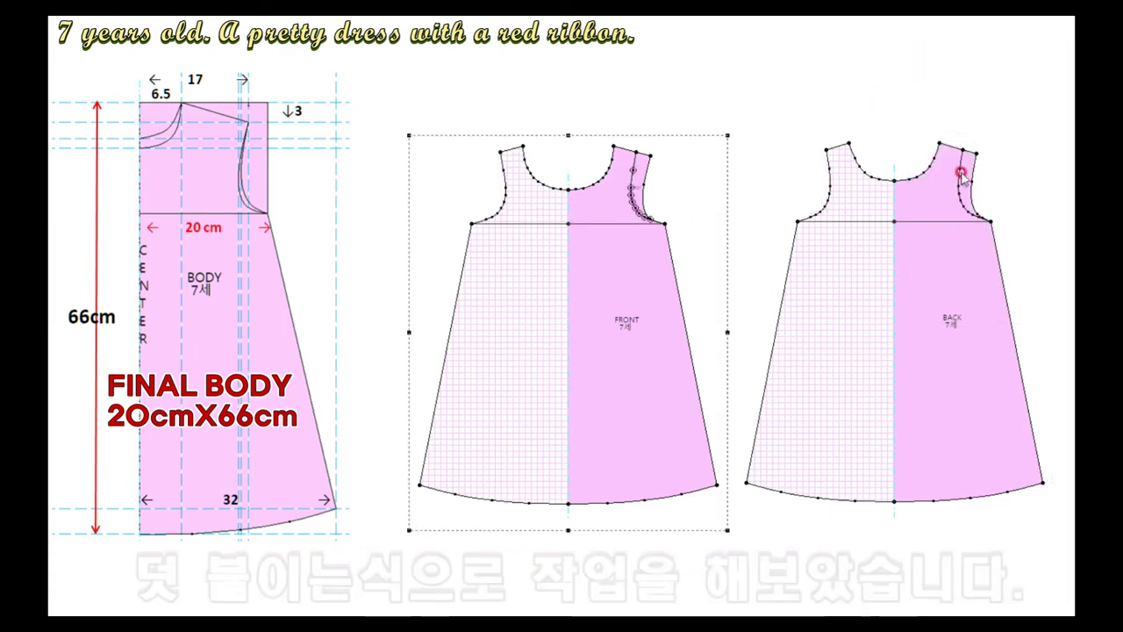
drag(973, 184, 998, 86)
drag(645, 180, 730, 94)
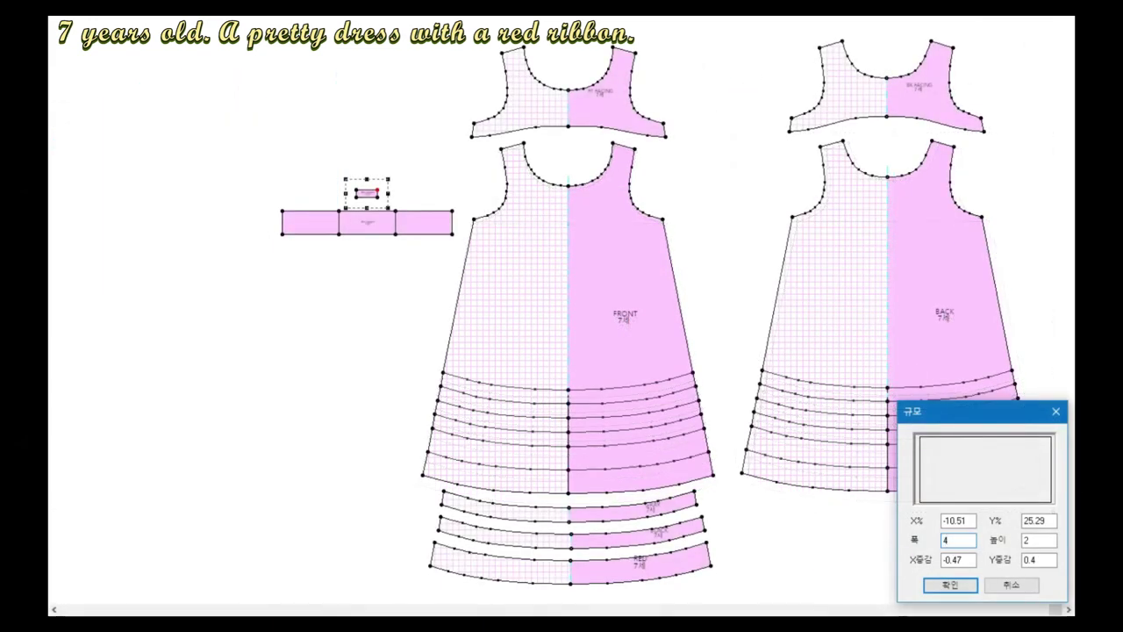
Position the small knot rectangle beneath the 36 cm bow band and select it
mouse_move(371, 254)
mouse_down()
mouse_move(364, 266)
mouse_move(373, 239)
mouse_up()
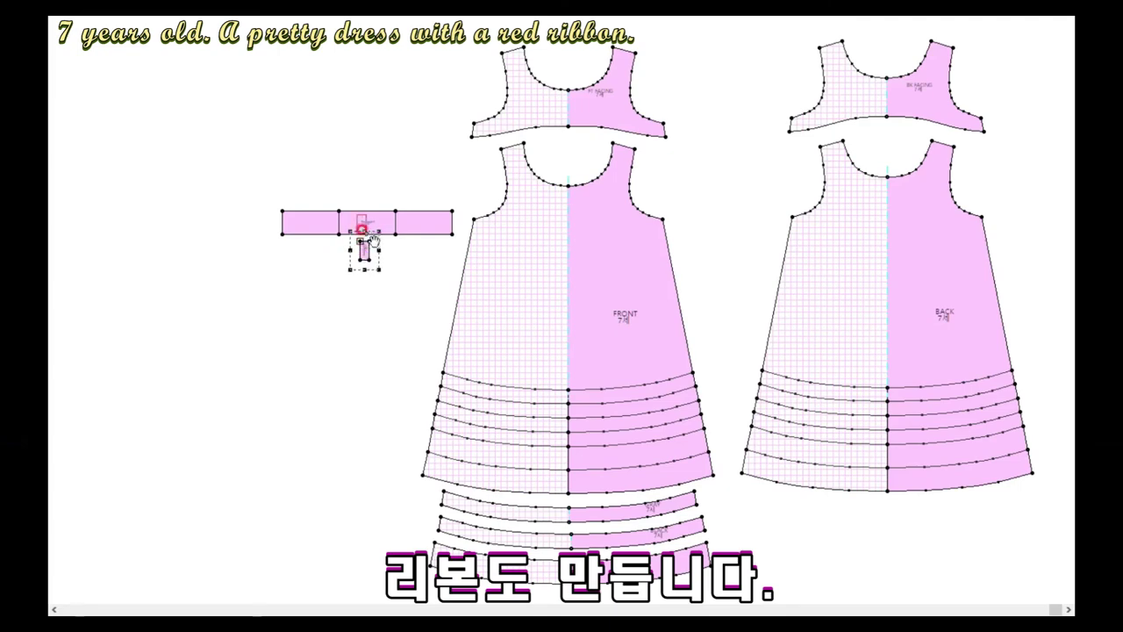
scroll(386, 279, up, 3)
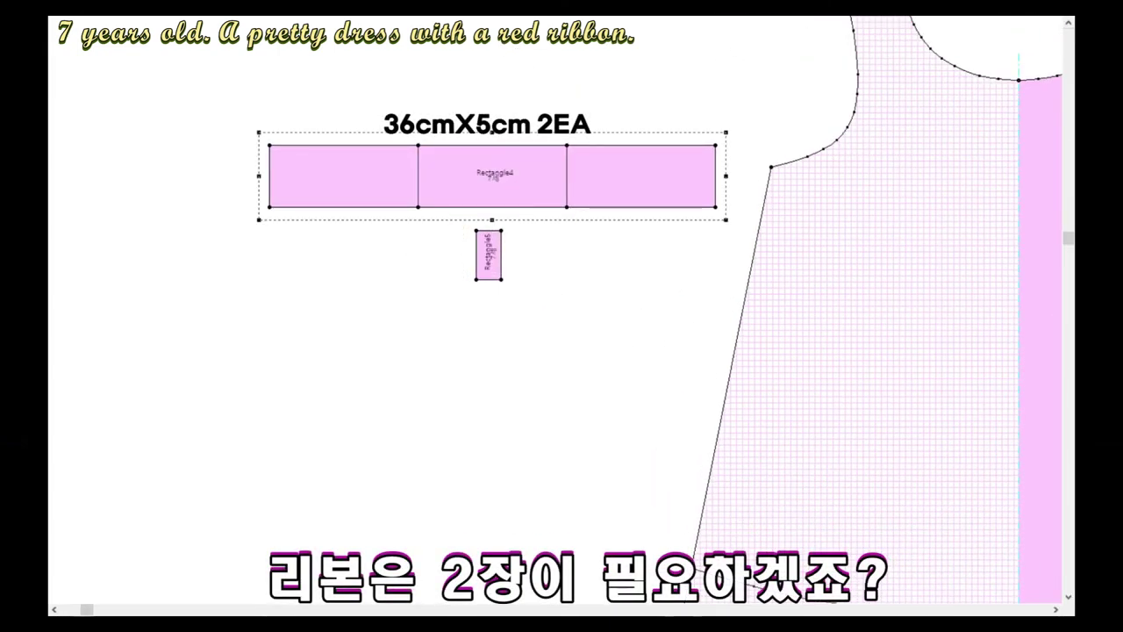
click(488, 255)
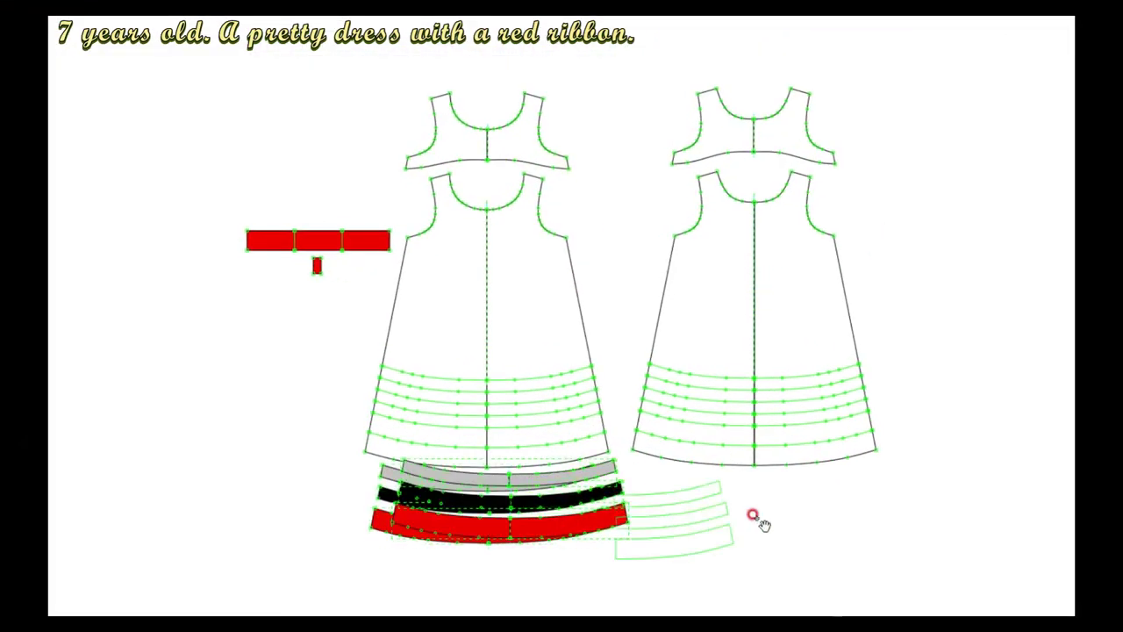
Copy the hem bands and place the grey, black and red stripes into the front and back hems
drag(685, 512, 882, 478)
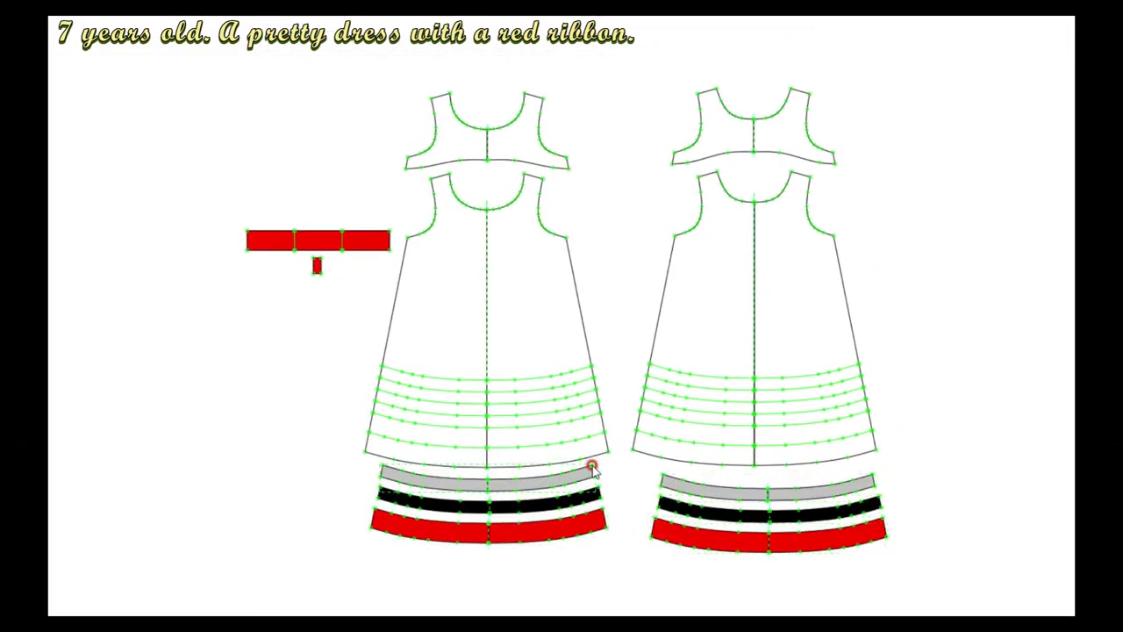
drag(592, 467, 592, 372)
mouse_move(596, 485)
mouse_down()
mouse_move(597, 390)
mouse_move(601, 427)
mouse_up()
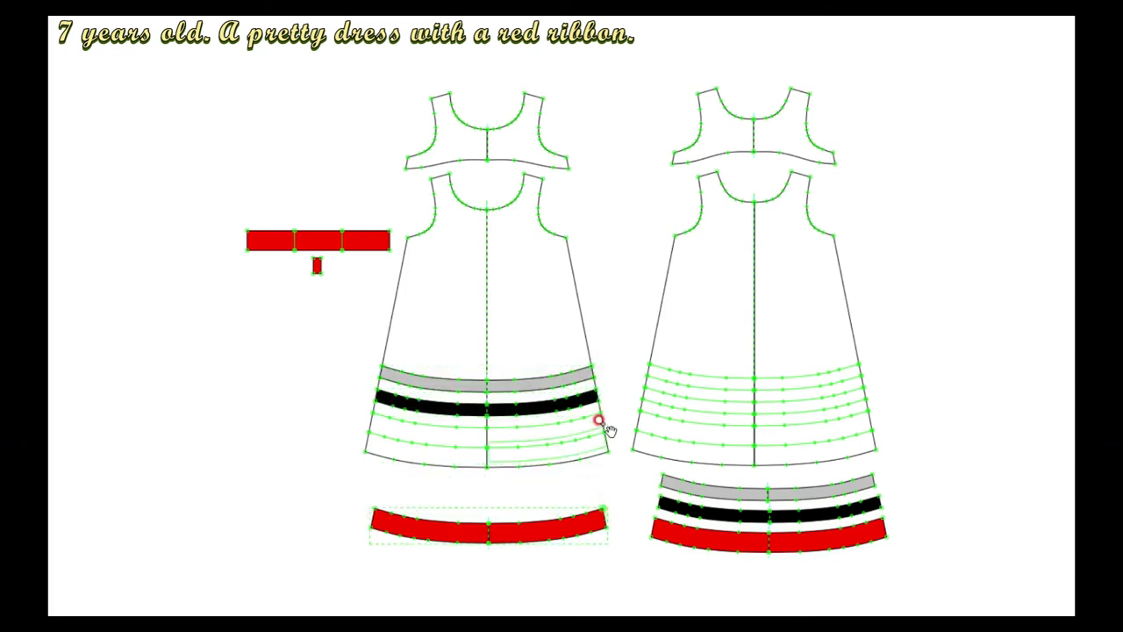
drag(873, 478, 860, 363)
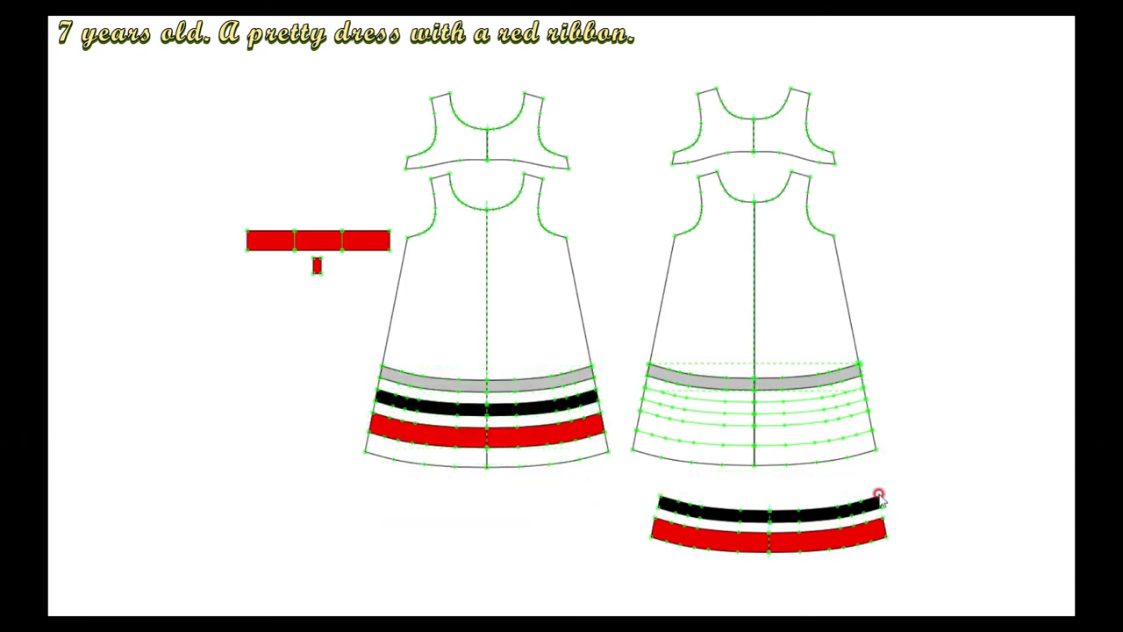
drag(880, 497, 859, 382)
drag(880, 521, 870, 419)
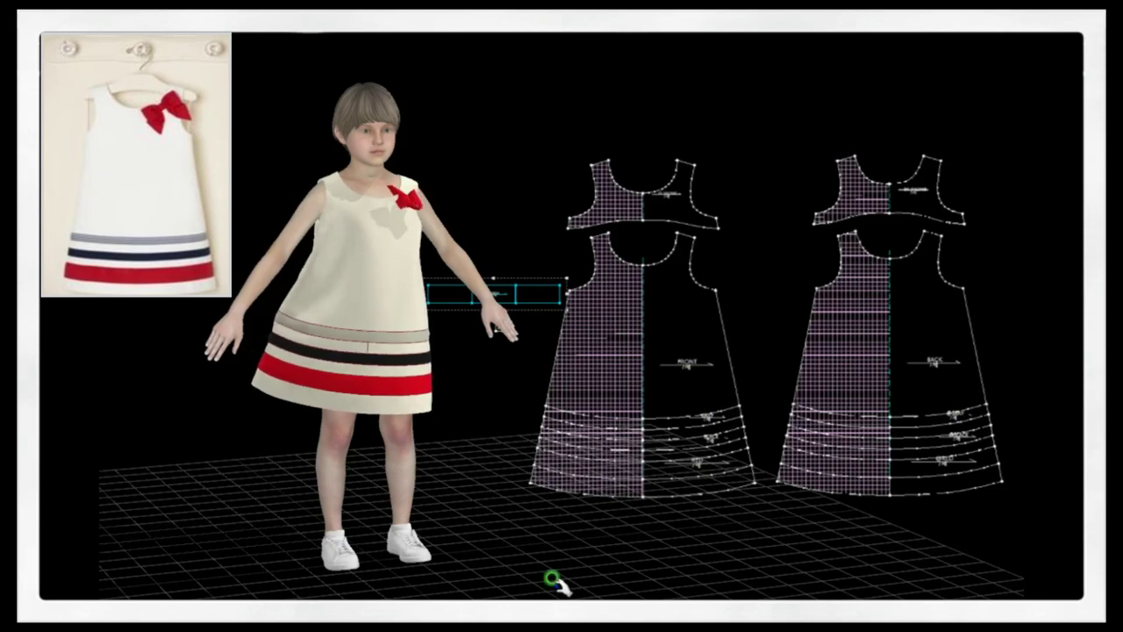
Orbit around the draped striped dress and tug the hem out to test the drape
right_drag(541, 544, 500, 580)
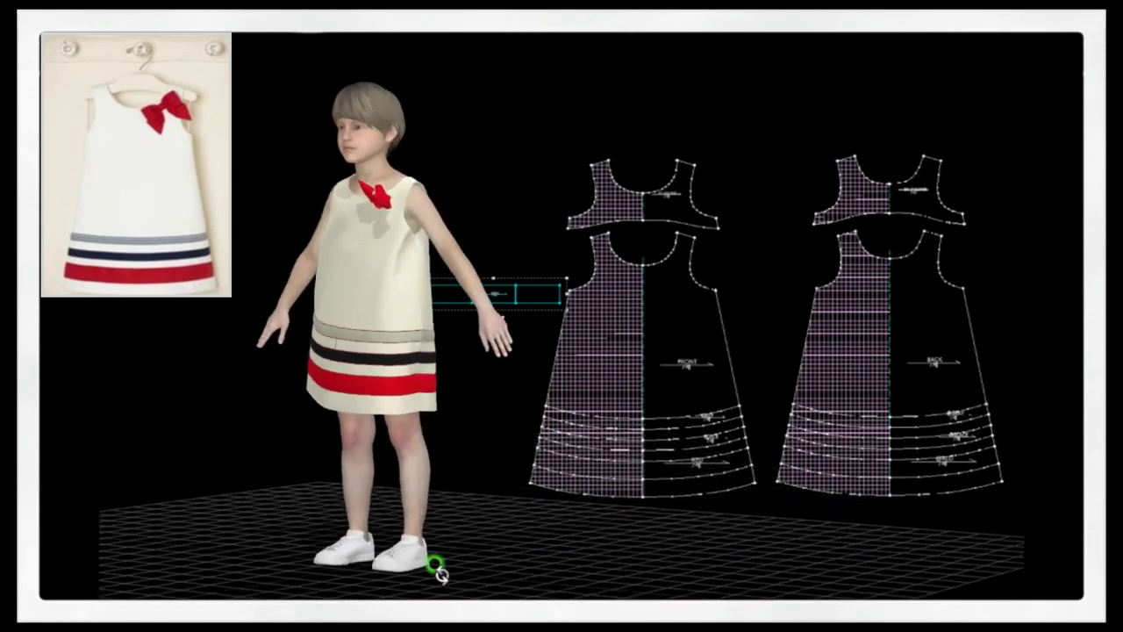
right_drag(752, 575, 307, 356)
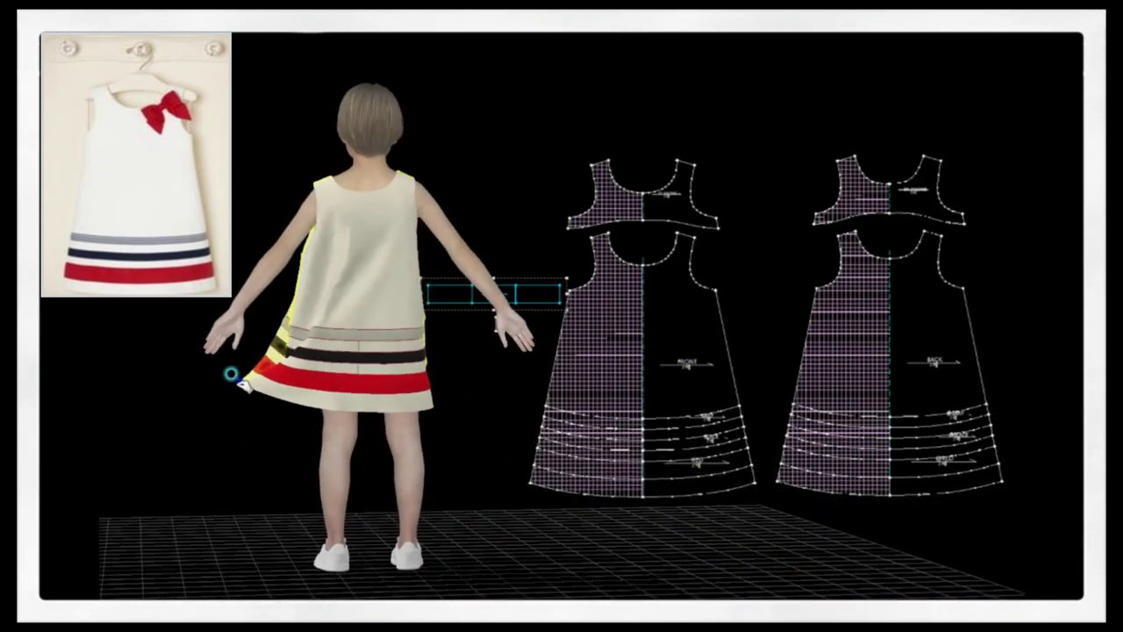
drag(231, 375, 419, 388)
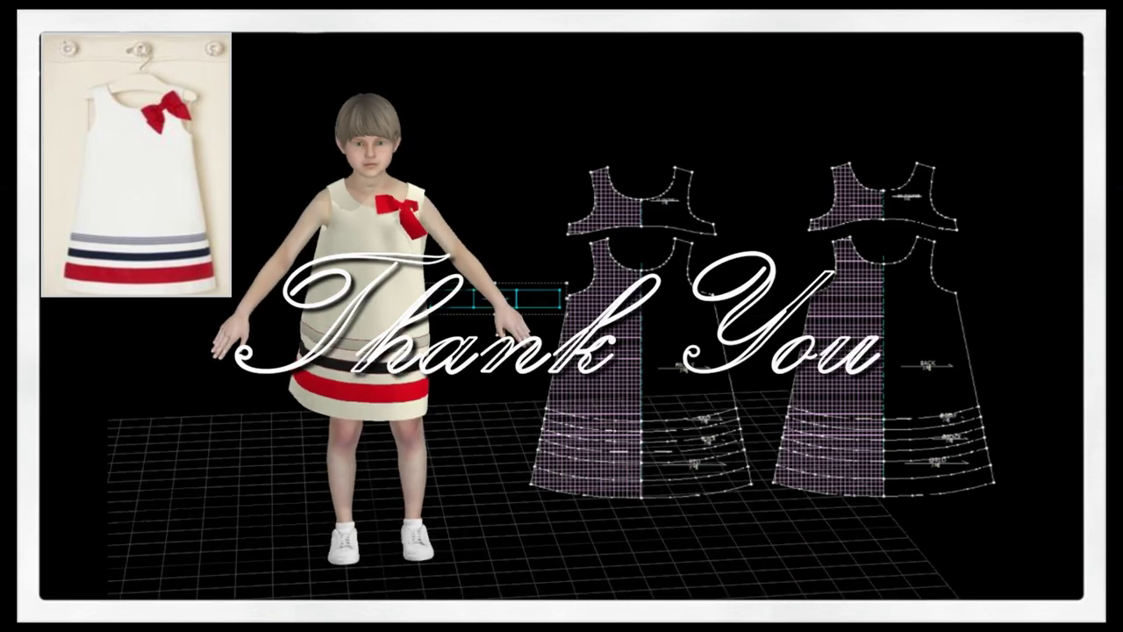
right_drag(639, 518, 741, 514)
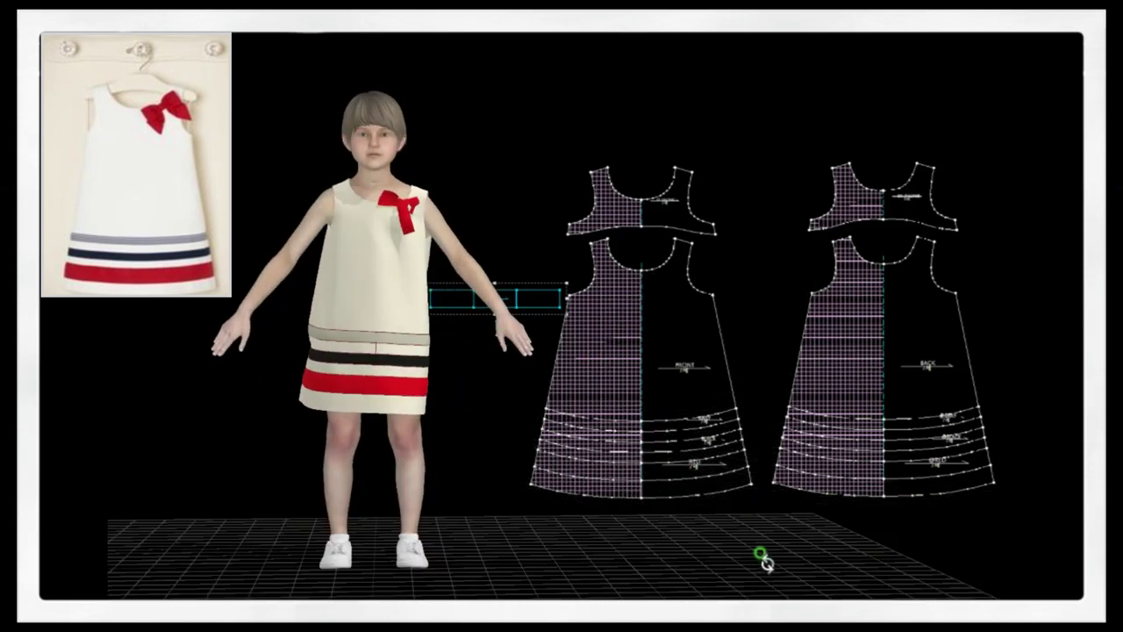